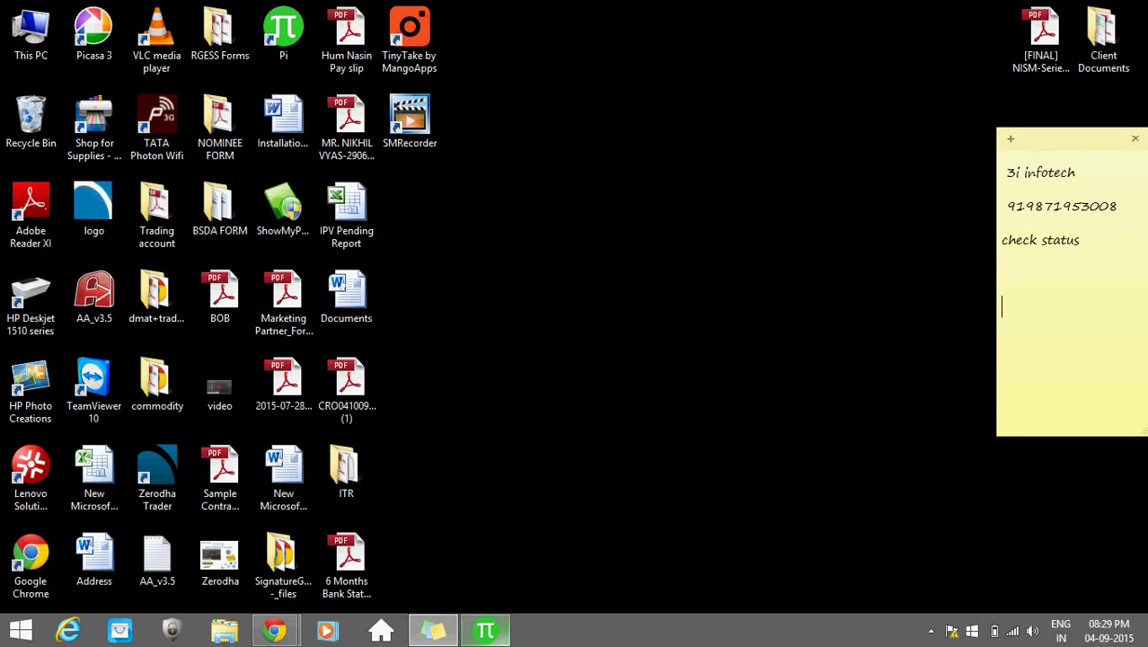
# Launch Zerodha Pi from the taskbar to show the seven-instrument Market Watch.
pyautogui.click(486, 631)
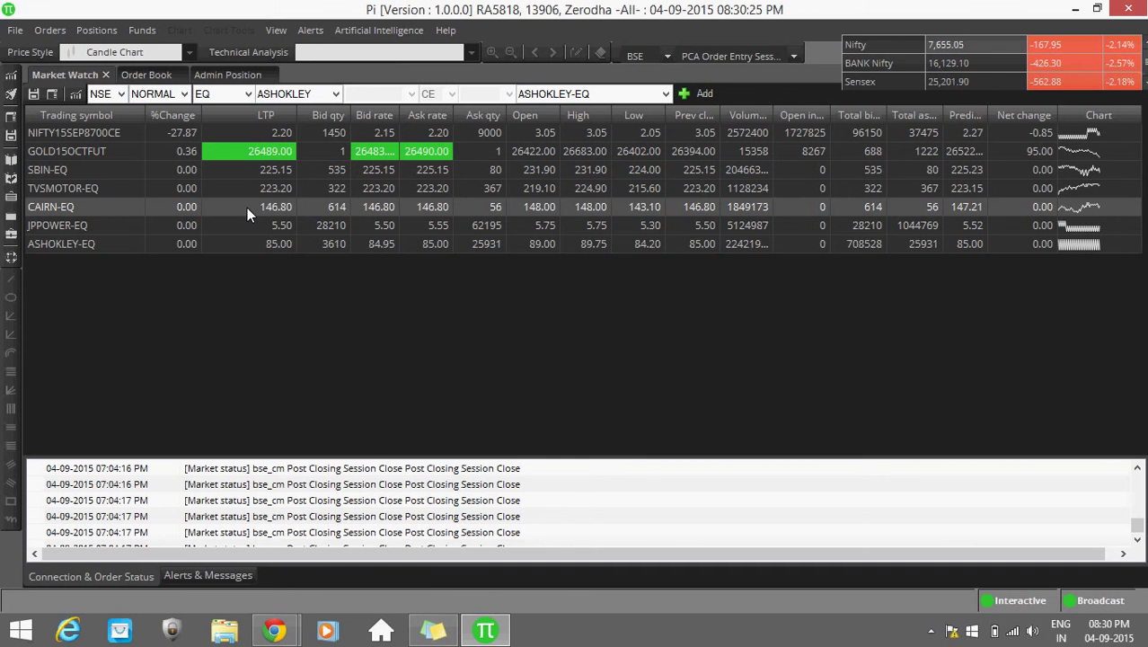
# Open a buy order window for CAIRN-EQ with F1, keeping NSE as the exchange.
pyautogui.press('F1')
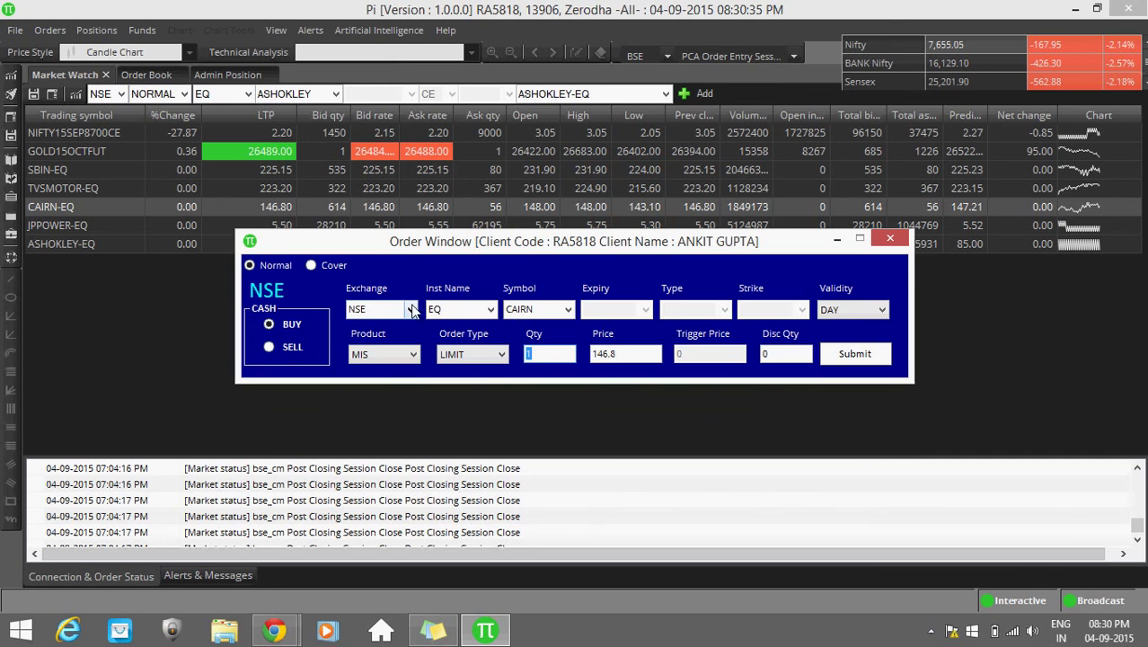
pyautogui.click(411, 309)
pyautogui.click(411, 309)
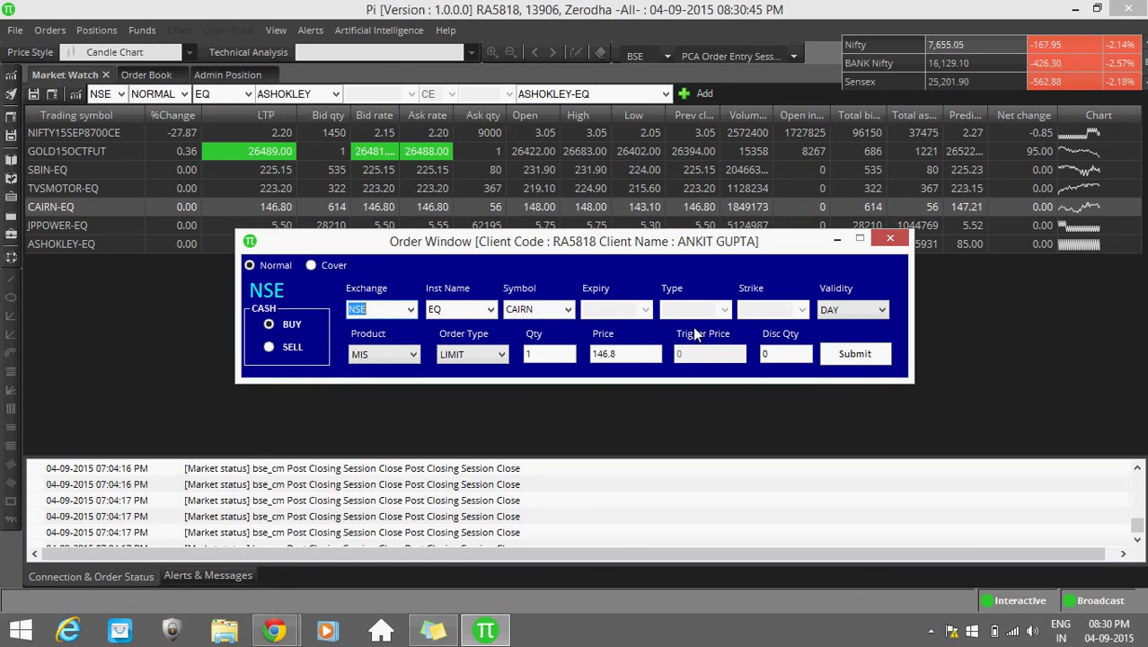
# Change the CAIRN order's validity from DAY to IOC.
pyautogui.click(881, 310)
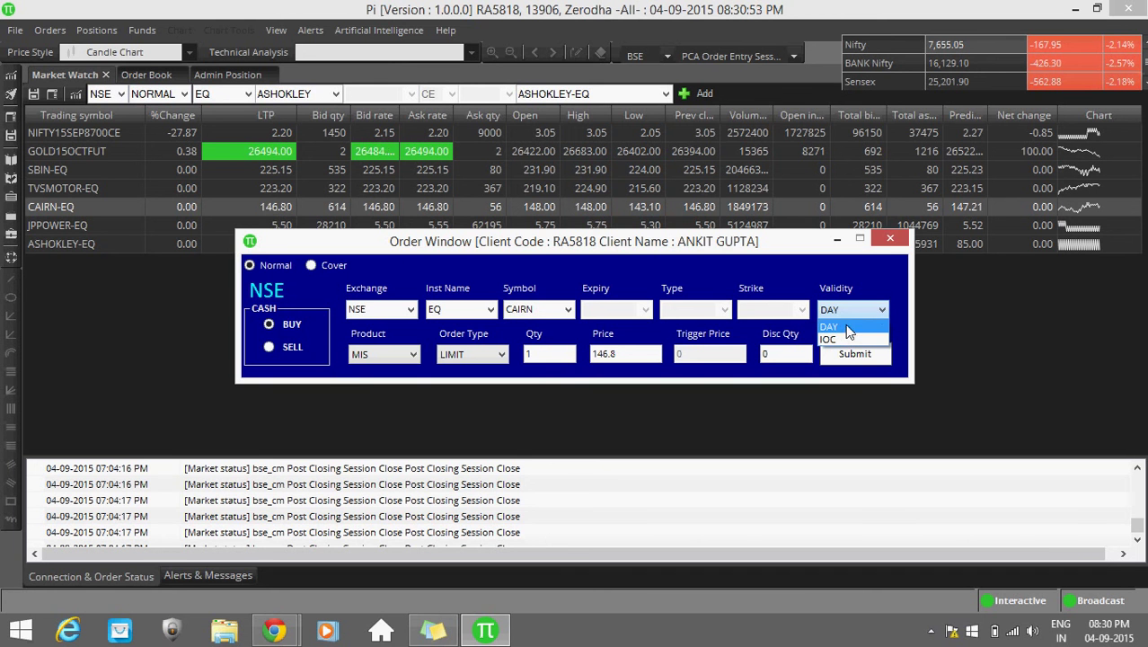
pyautogui.click(847, 328)
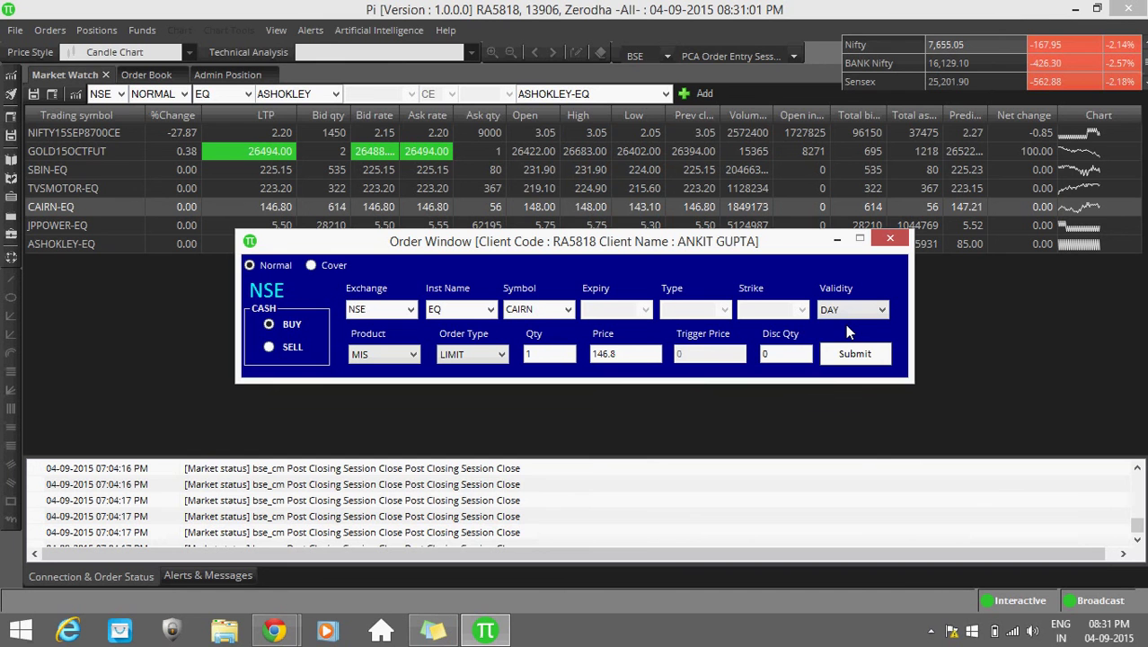
pyautogui.click(849, 310)
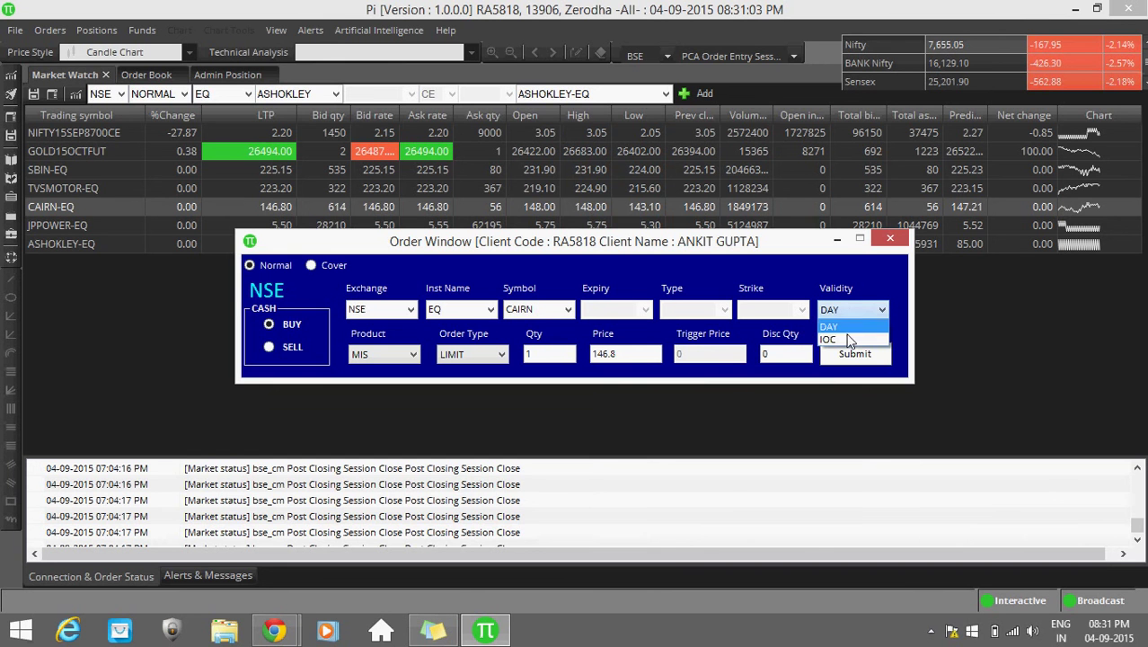
pyautogui.click(831, 339)
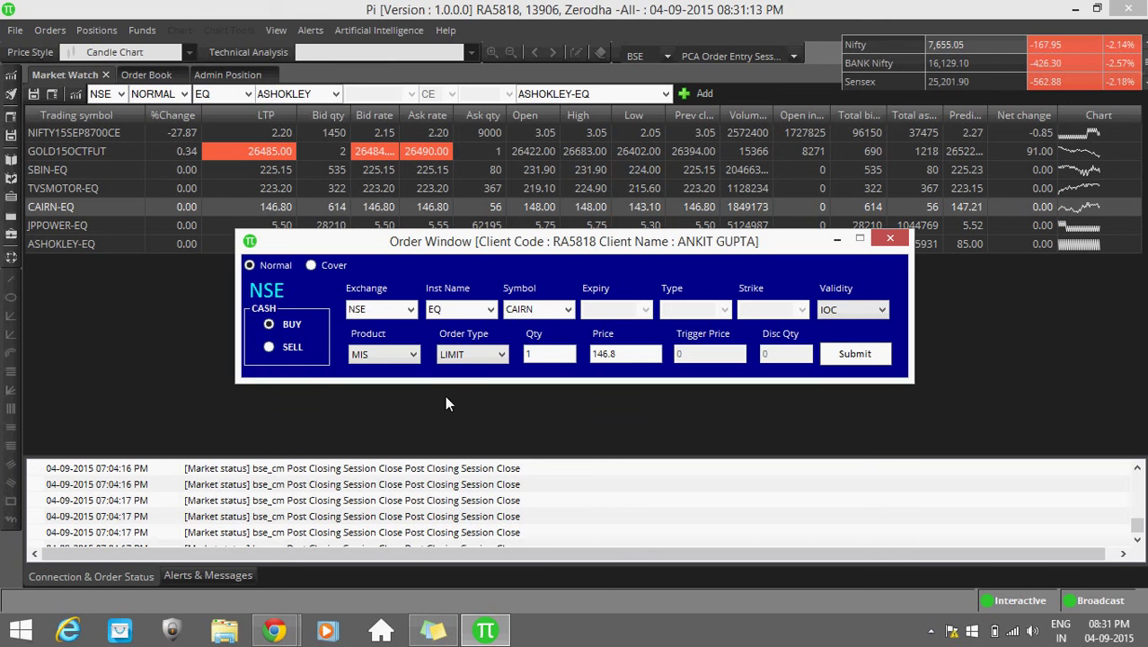
# Switch the CAIRN order's product from MIS to CNC.
pyautogui.click(416, 356)
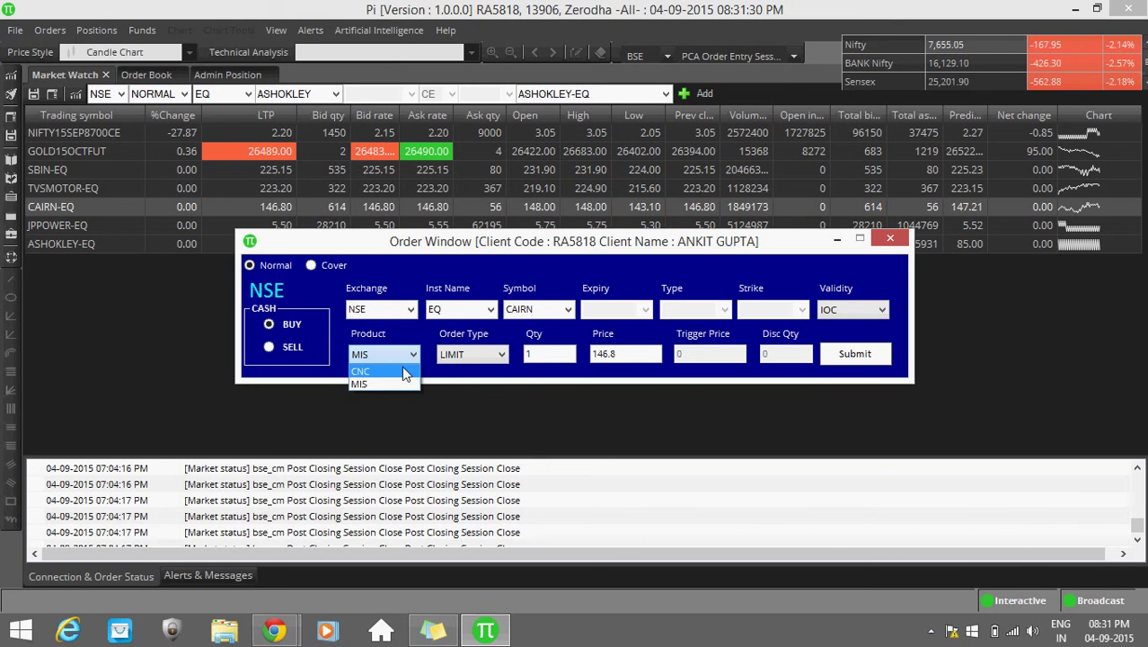
pyautogui.click(383, 372)
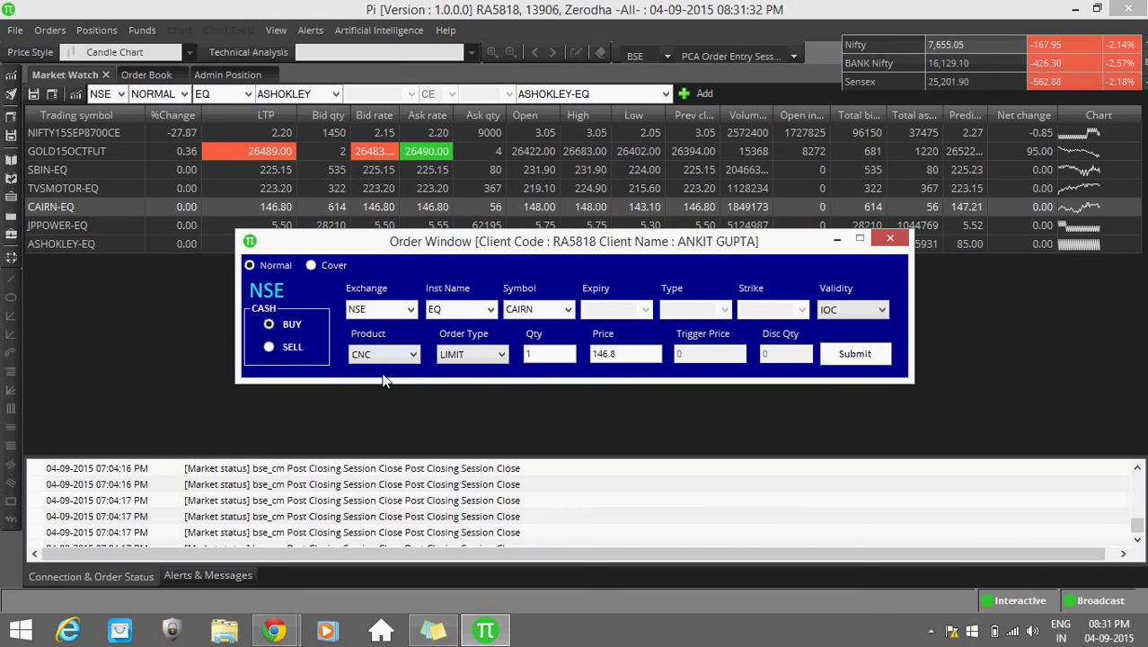
pyautogui.click(503, 355)
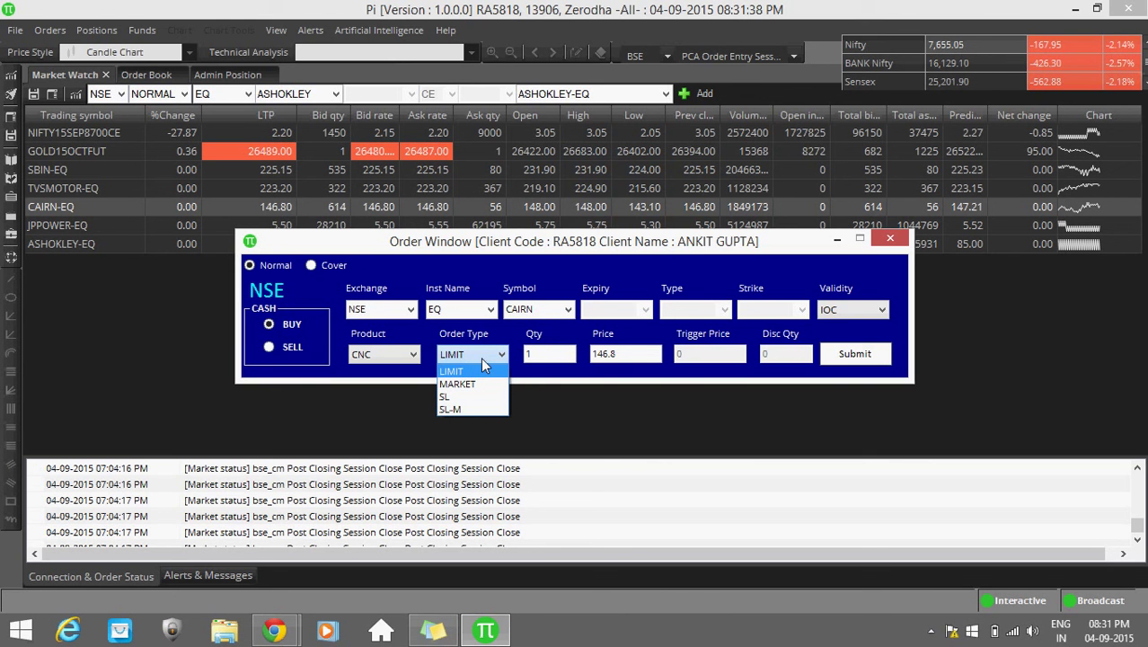
# Enter price 145, then change the order type from LIMIT to MARKET, resetting price to 0.
pyautogui.click(476, 372)
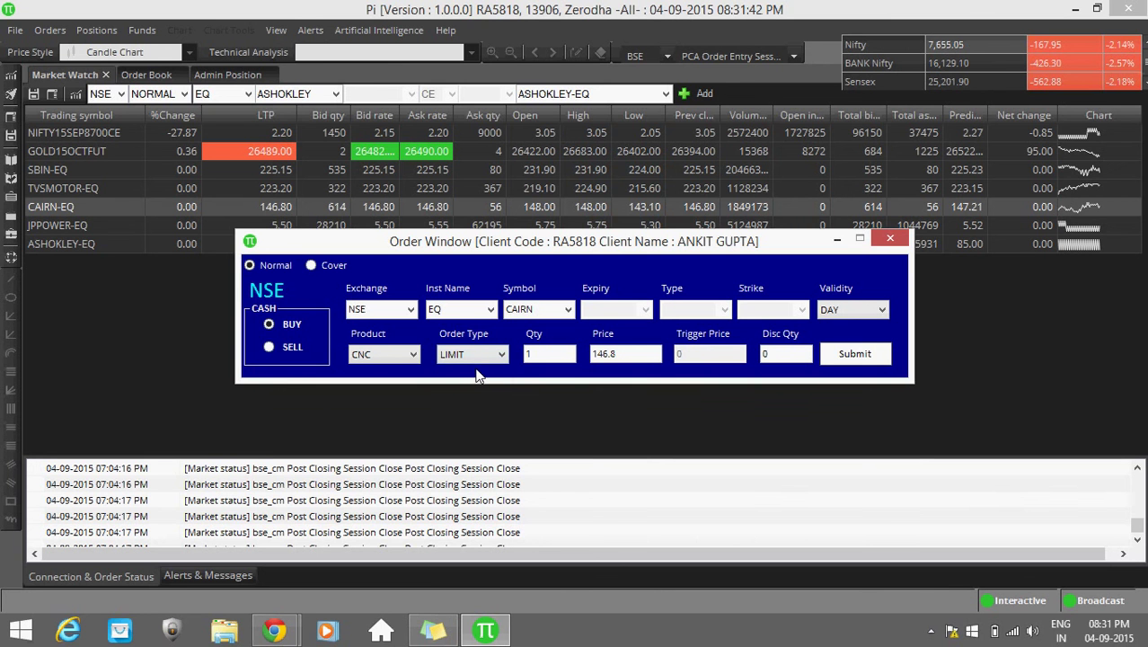
pyautogui.click(635, 357)
pyautogui.moveTo(634, 358); pyautogui.dragTo(587, 358)
pyautogui.write('145')
pyautogui.click(499, 356)
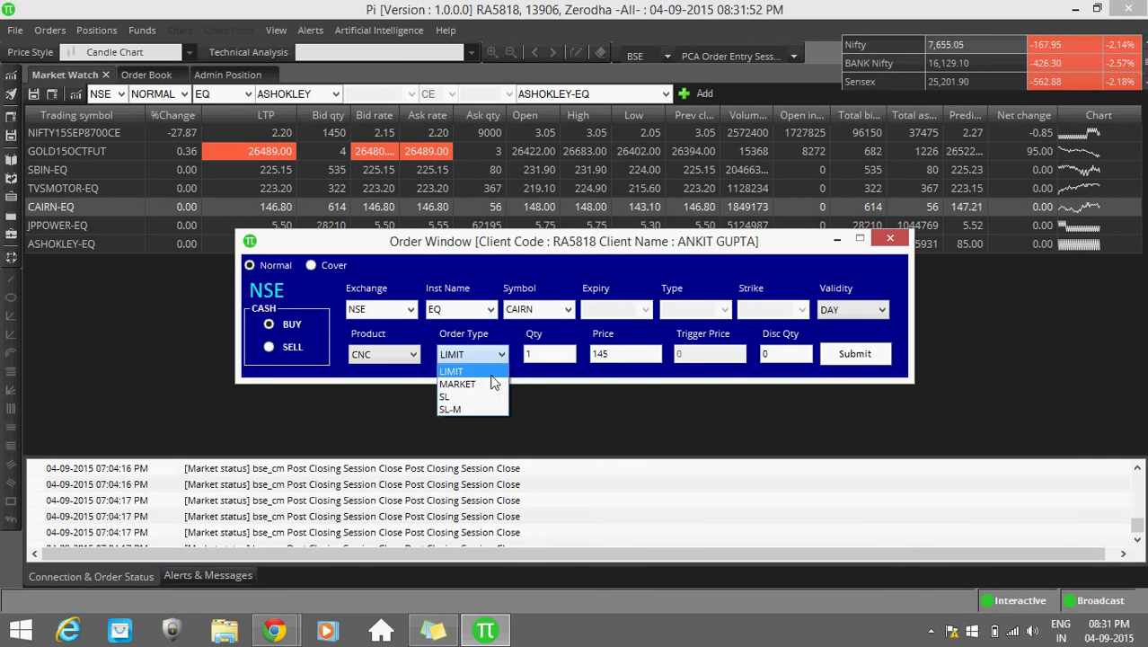
pyautogui.click(467, 374)
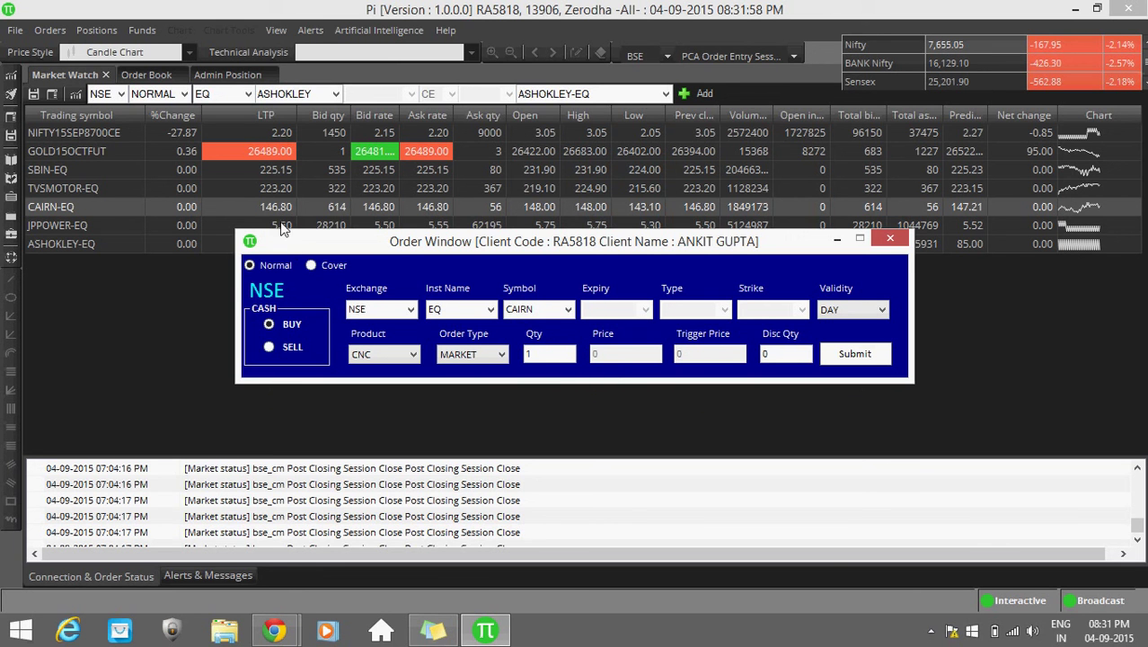
# Make it a stop-loss SL order with trigger price 148 and price 147.
pyautogui.click(501, 354)
pyautogui.click(489, 397)
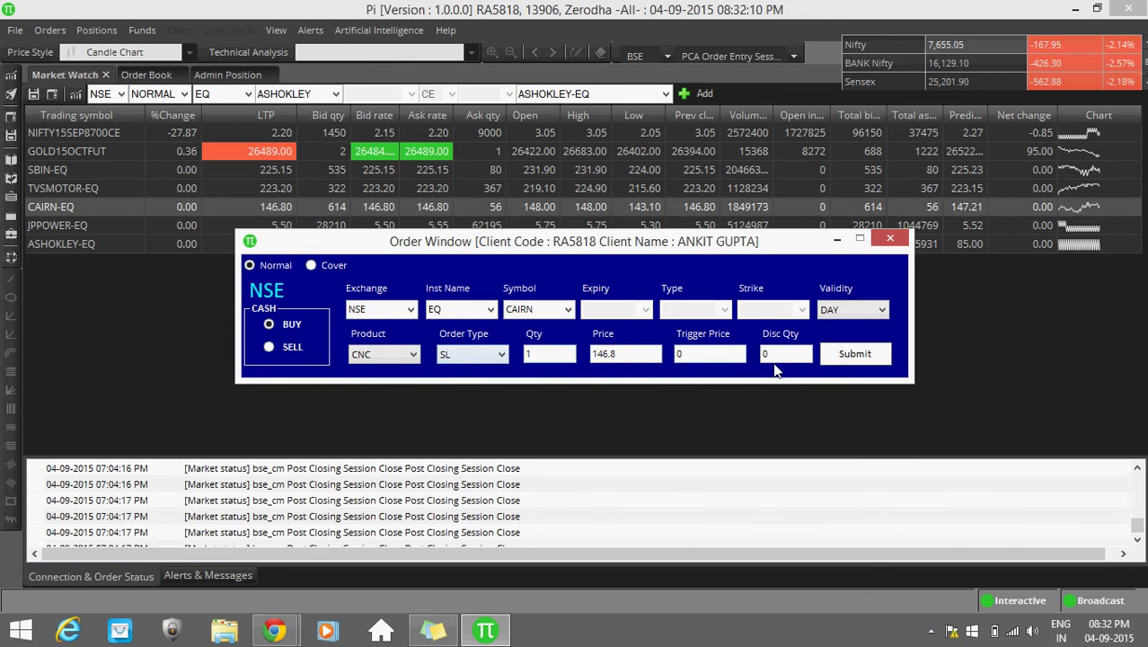
pyautogui.click(708, 354)
pyautogui.write('148')
pyautogui.moveTo(676, 356); pyautogui.dragTo(683, 357)
pyautogui.click(628, 356)
pyautogui.moveTo(607, 358); pyautogui.dragTo(528, 357)
pyautogui.write('147')
pyautogui.click(503, 354)
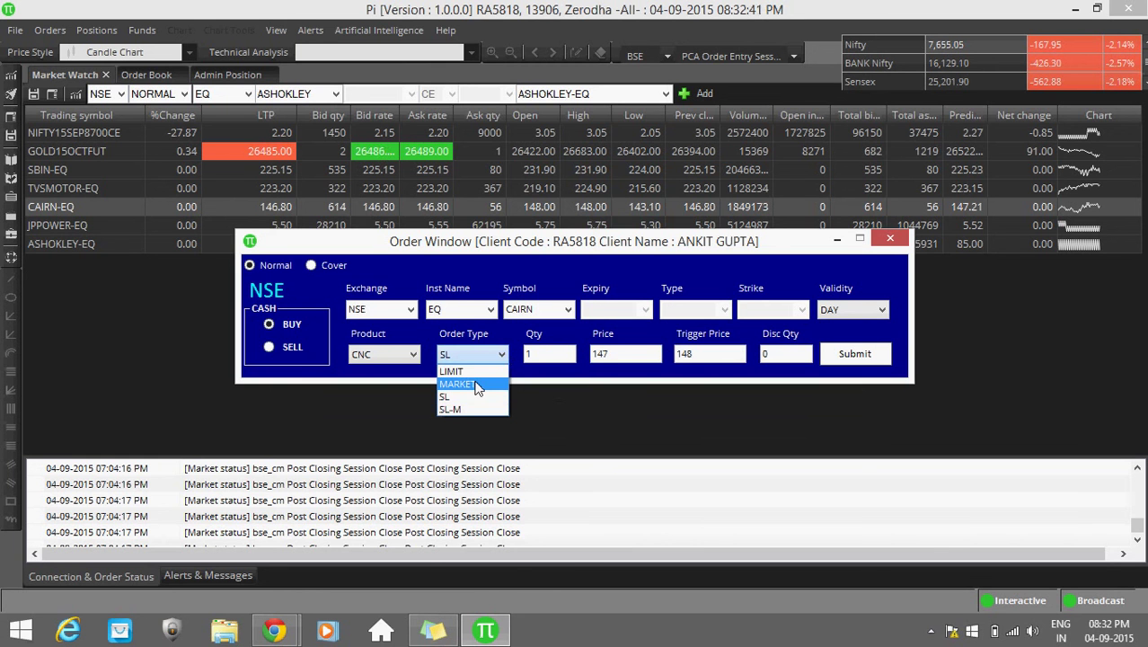
# Change the order type to SL-M and set the quantity to 100.
pyautogui.click(469, 409)
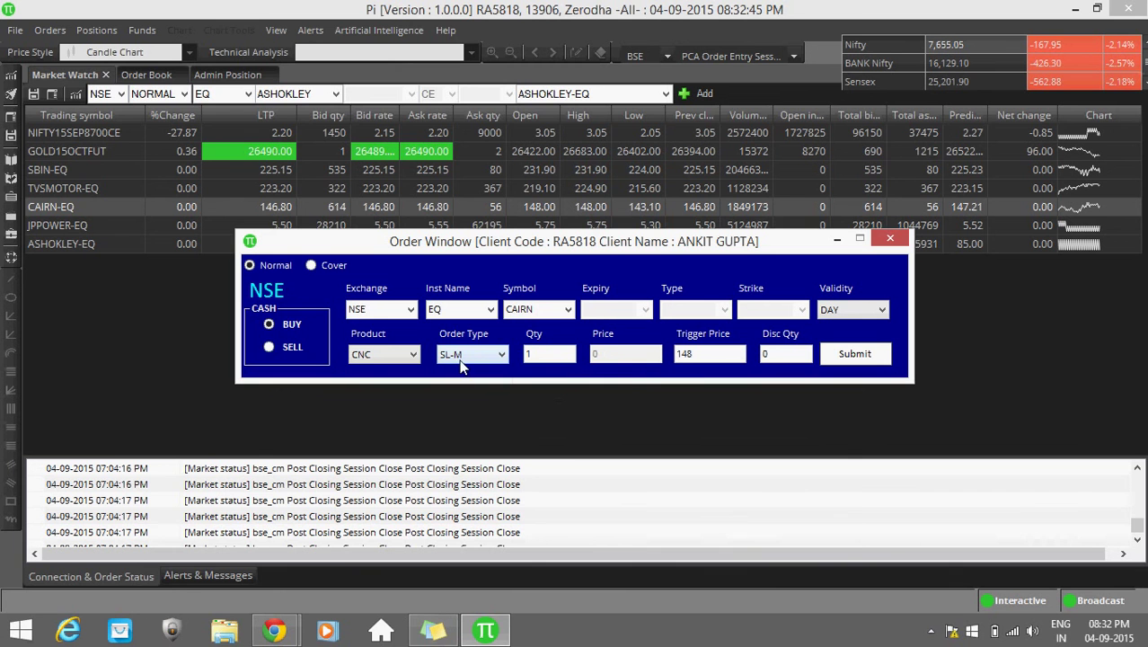
pyautogui.press('Tab')
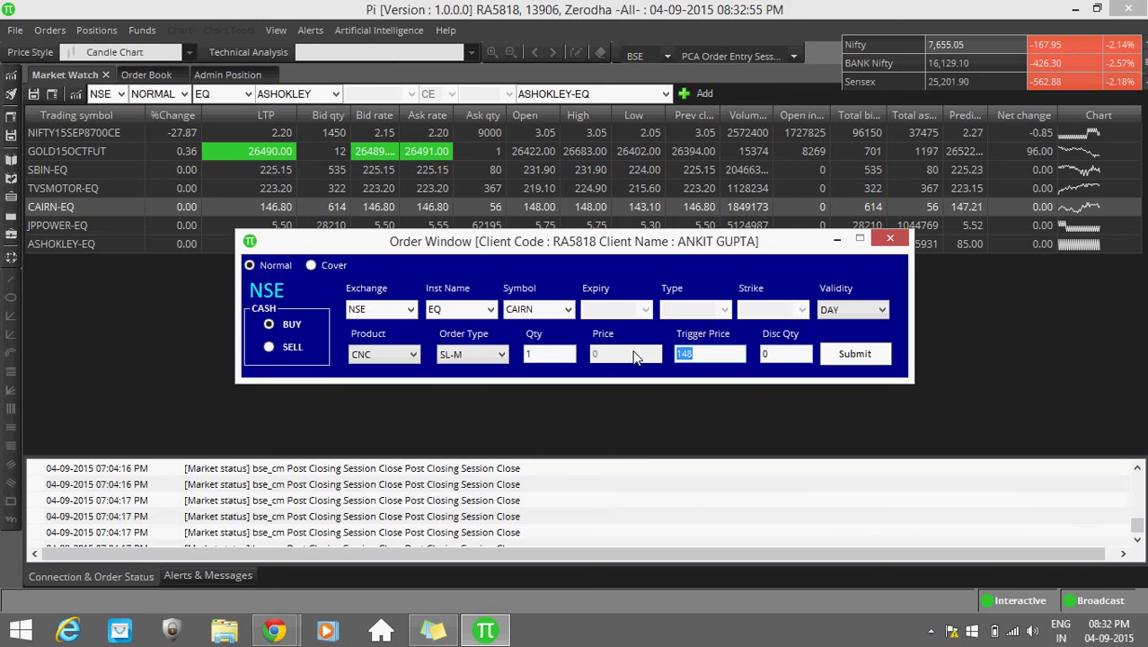
pyautogui.click(553, 357)
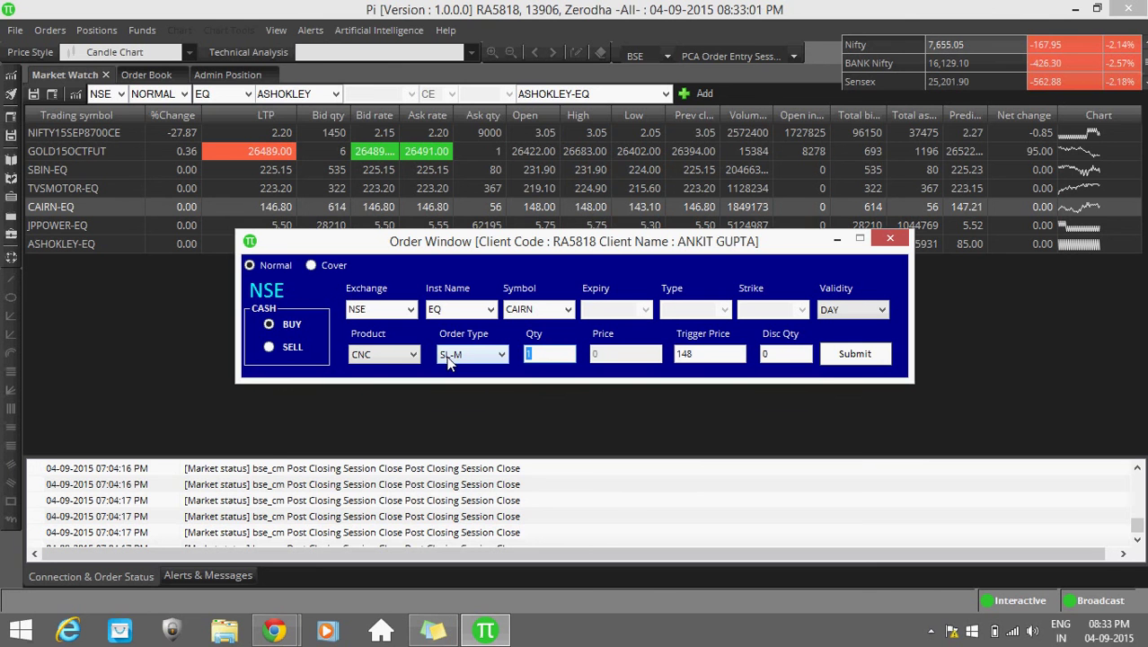
pyautogui.write('100')
# Set the order type back to MARKET and submit the 100-share CNC CAIRN buy.
pyautogui.click(458, 355)
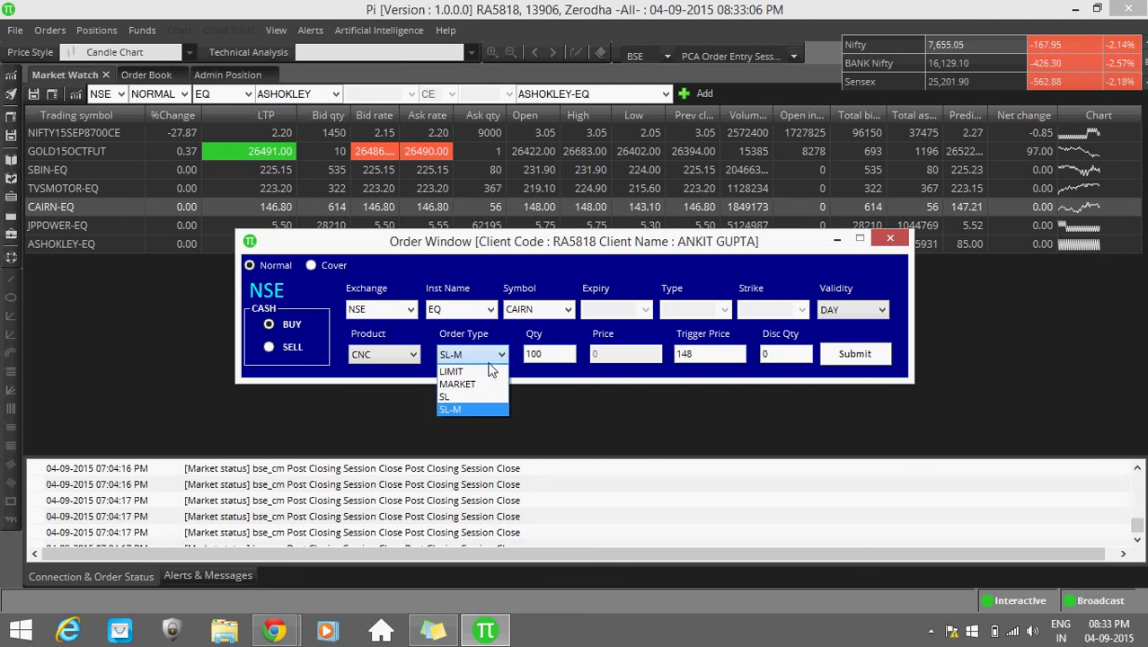
pyautogui.click(446, 384)
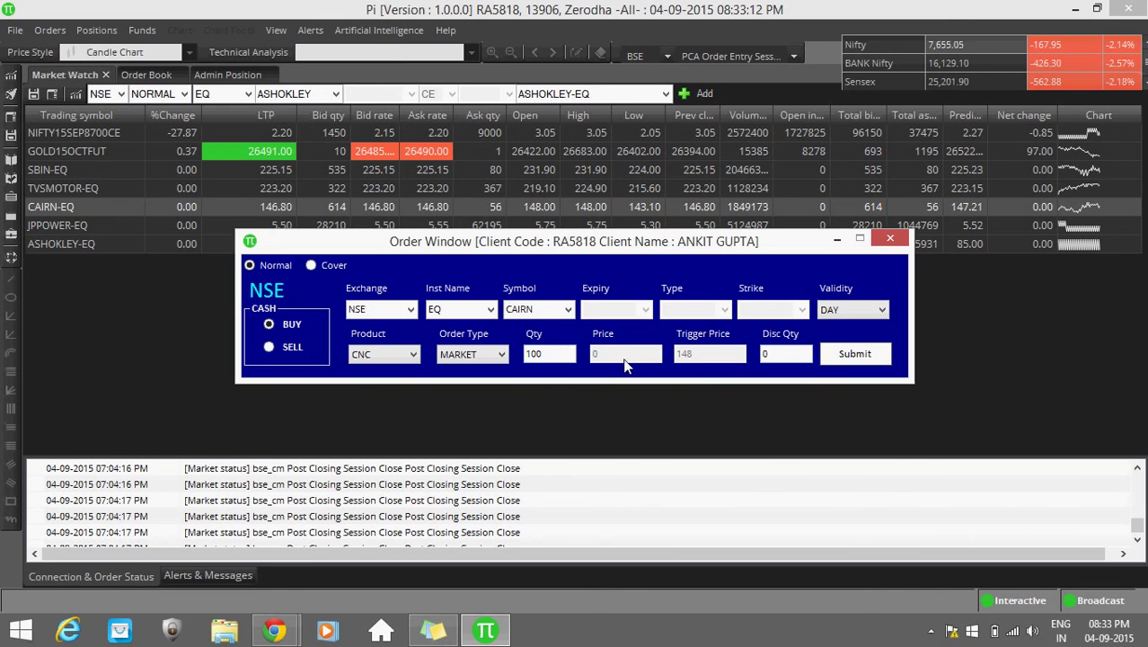
pyautogui.doubleClick(784, 356)
pyautogui.click(853, 356)
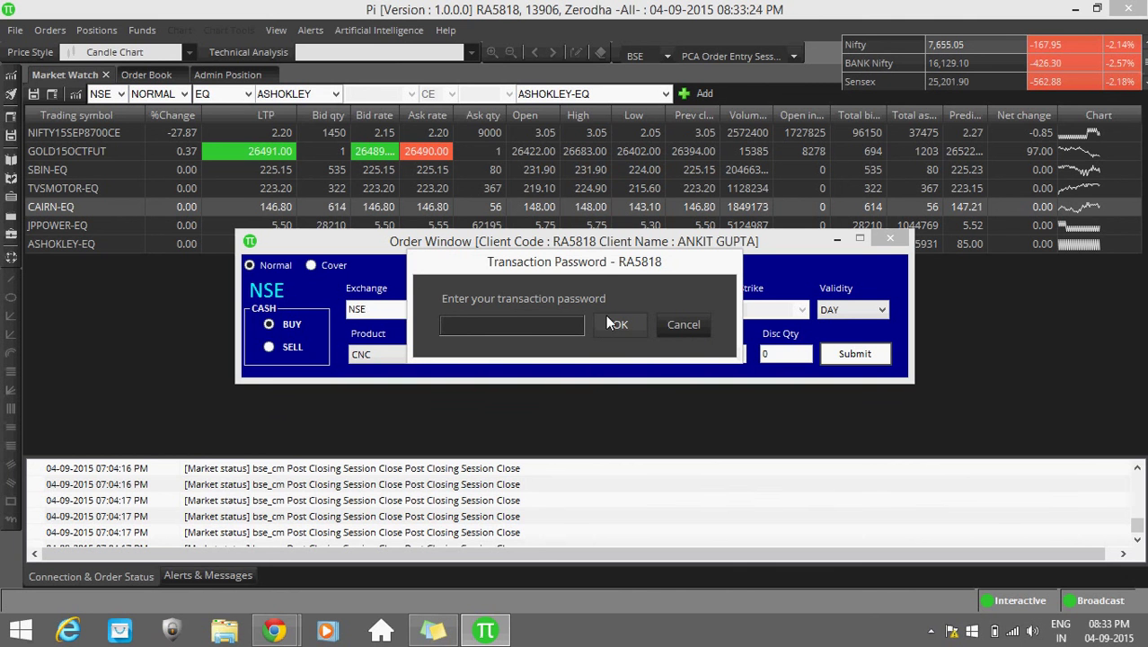
# Cancel the password prompt and turn the order into a 100-share MIS MARKET sell.
pyautogui.click(683, 325)
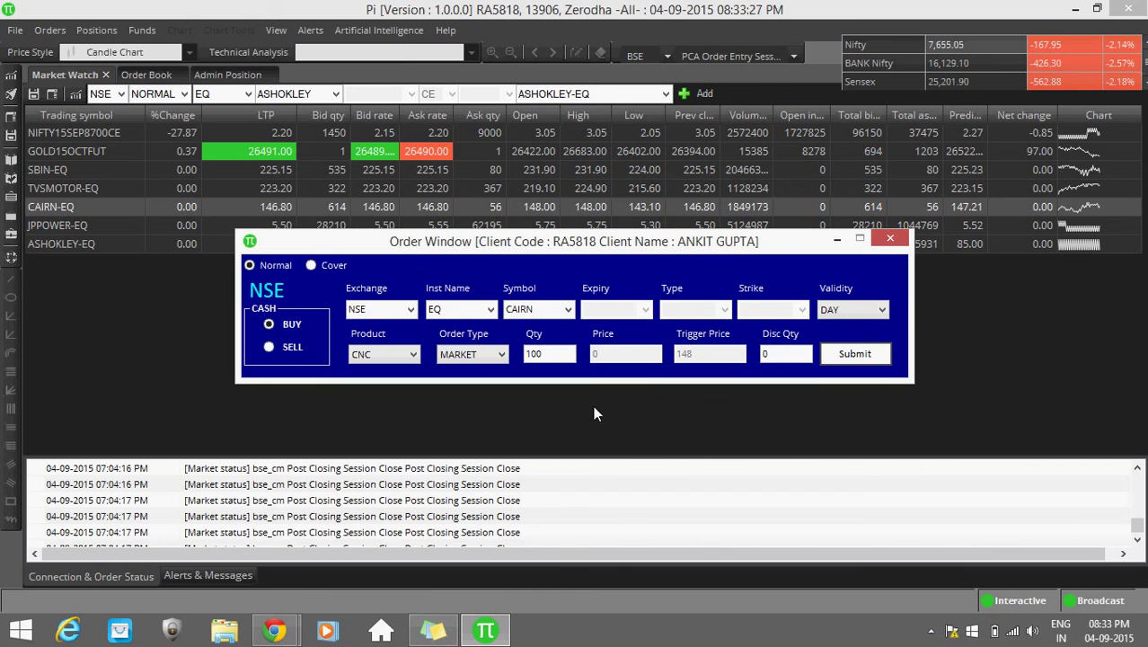
pyautogui.click(268, 348)
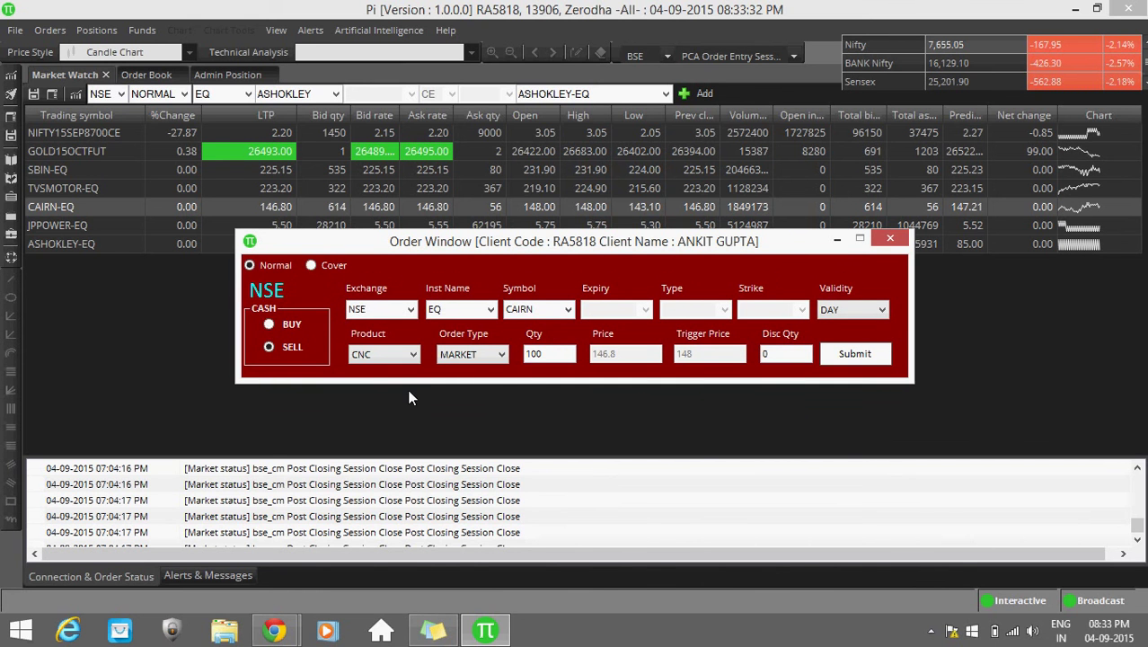
pyautogui.click(500, 355)
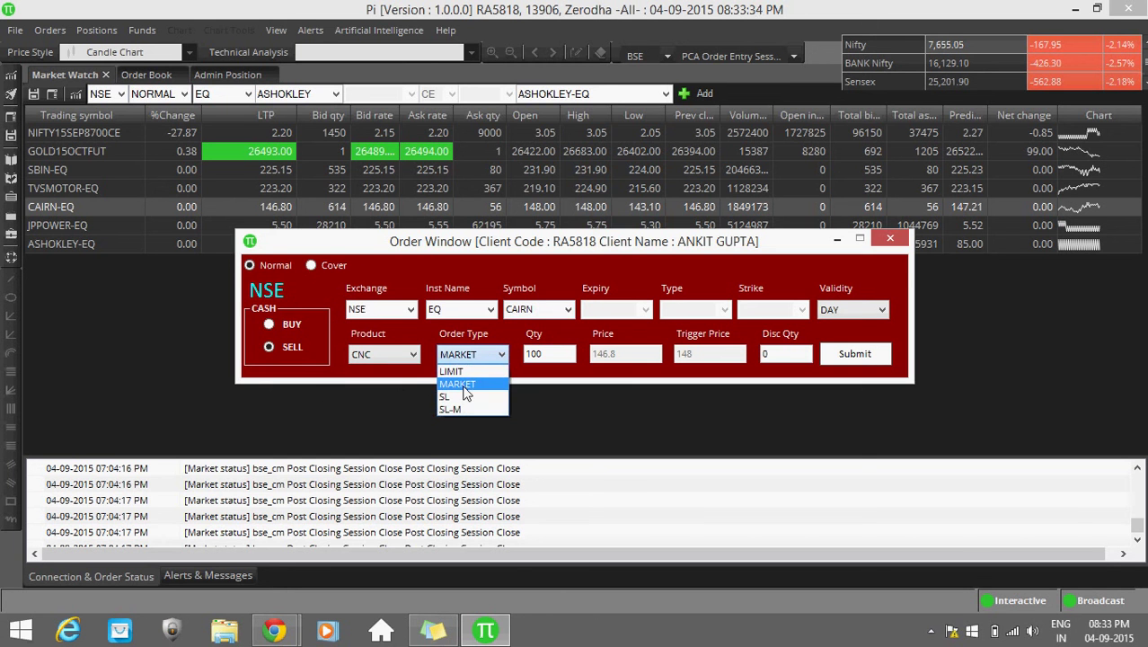
pyautogui.click(463, 385)
pyautogui.press('Tab')
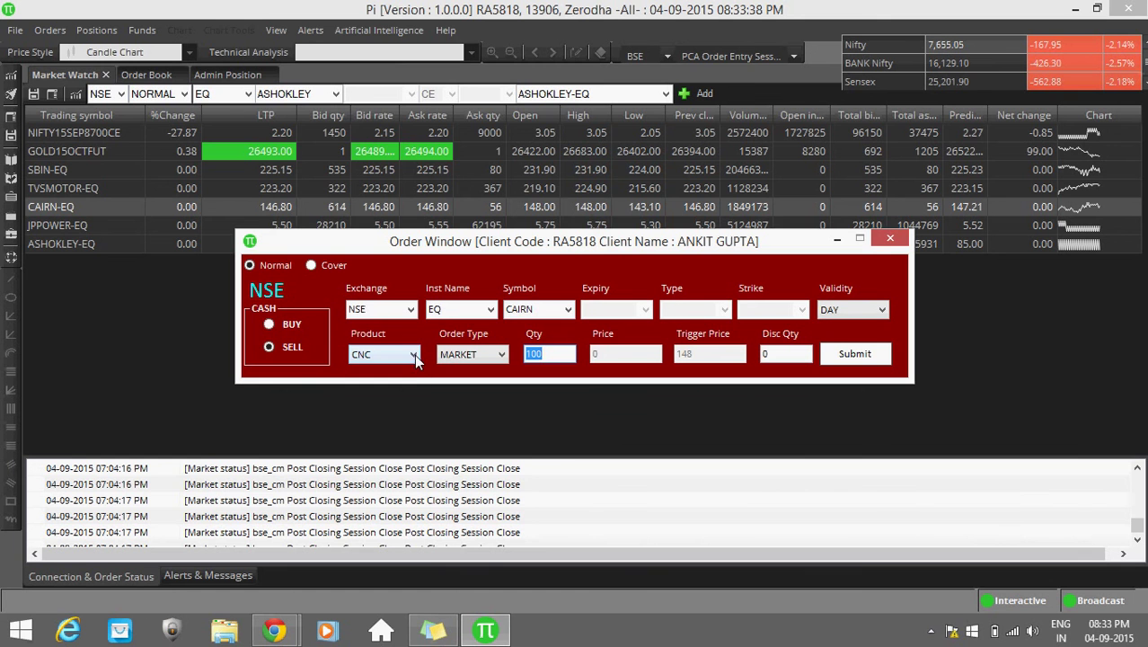
pyautogui.click(416, 356)
pyautogui.click(385, 381)
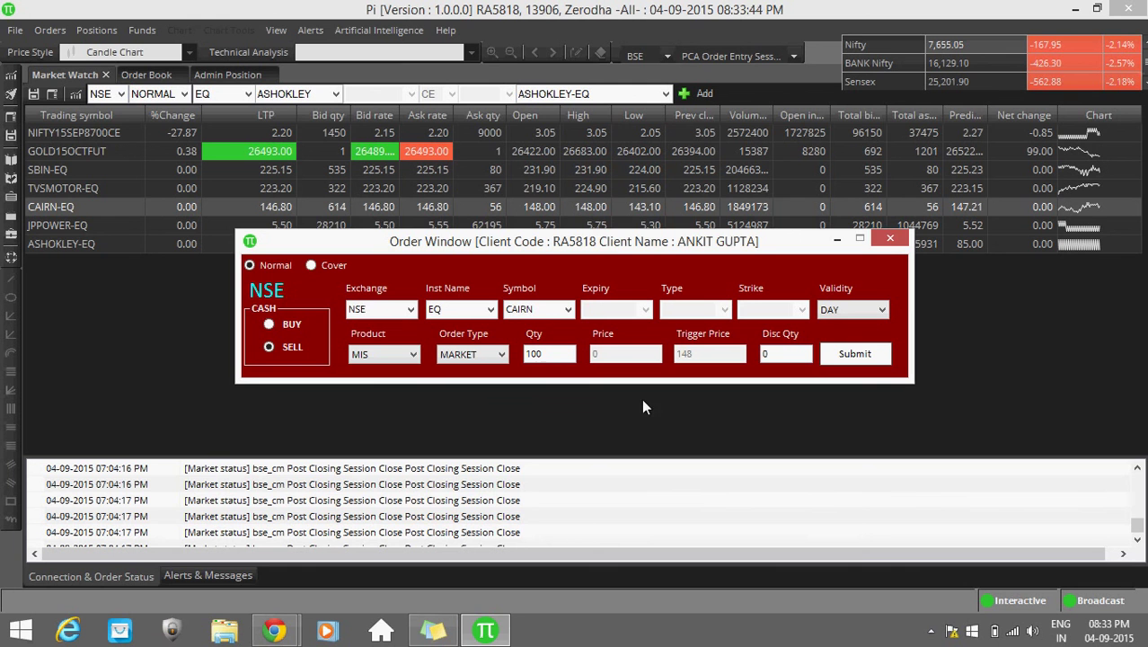
# Close the CAIRN order window without submitting the sell order.
pyautogui.click(889, 240)
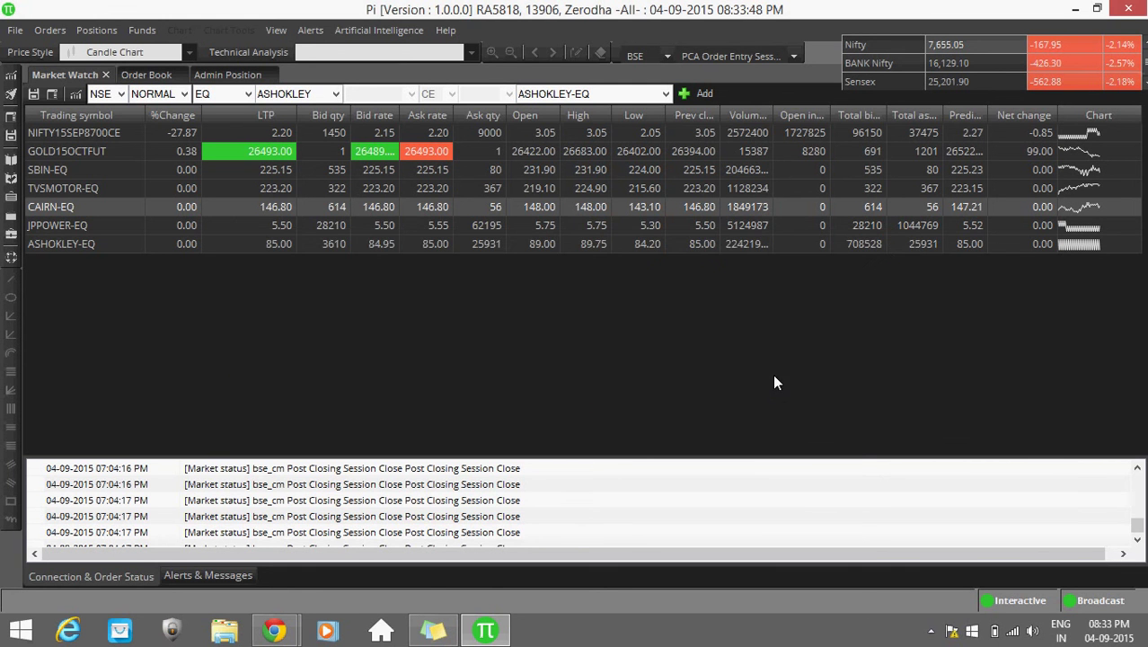